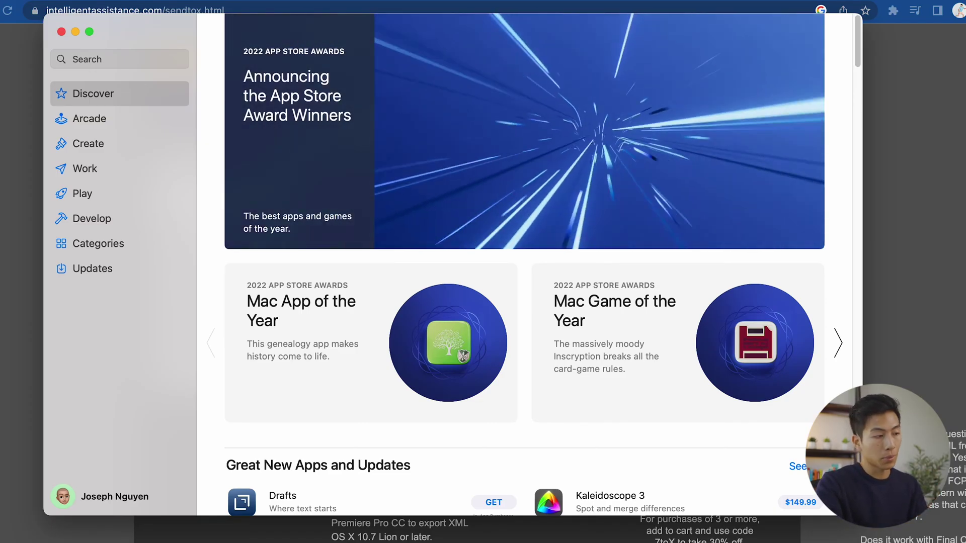
Search the App Store for 'sendtox' and launch the SendToX app from the results.
{"action": "key", "text": "super+f"}
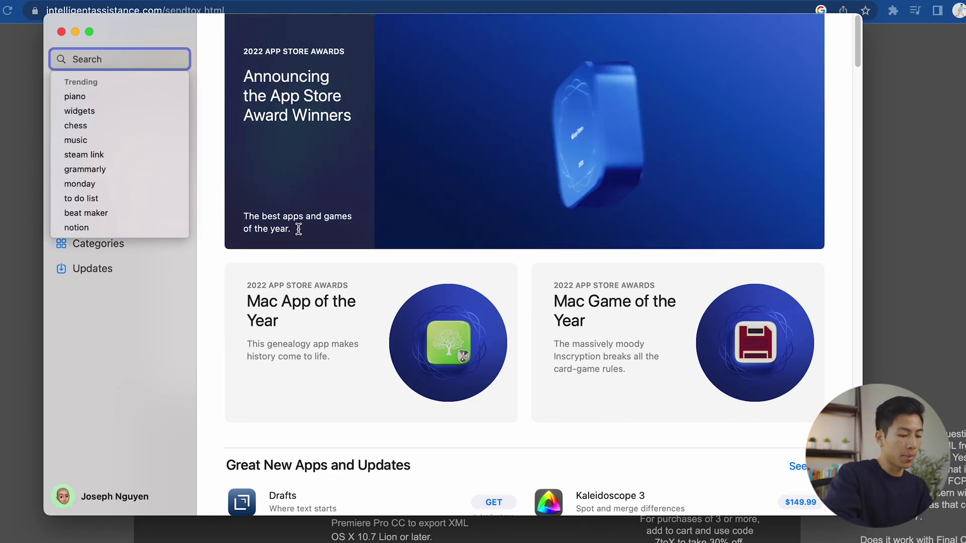
{"action": "type", "text": "sendtox"}
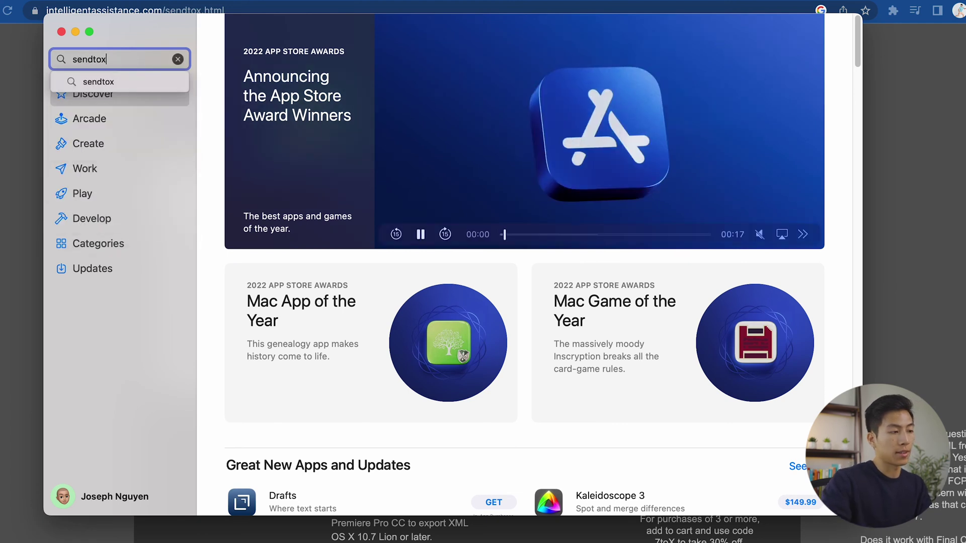
{"action": "key", "text": "Return"}
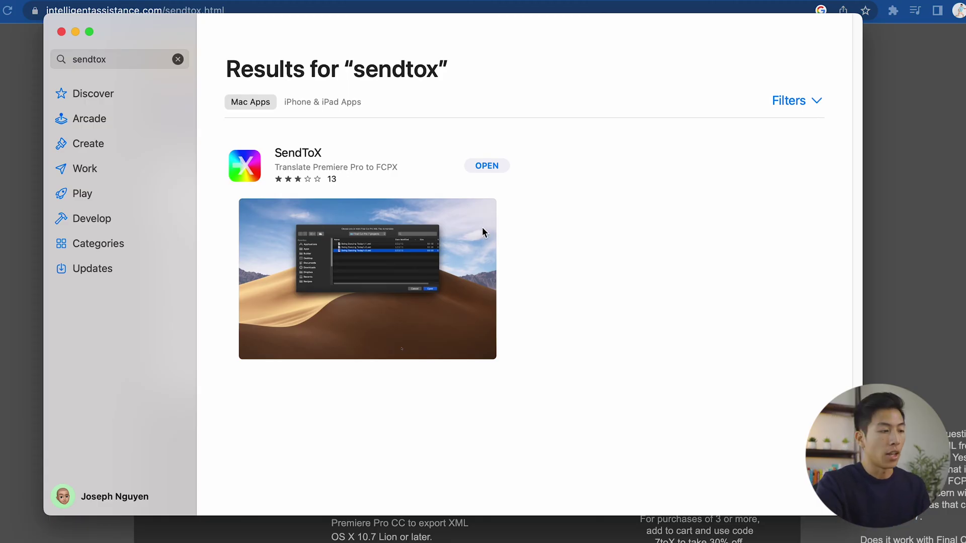
{"action": "left_click", "coordinate": [487, 167]}
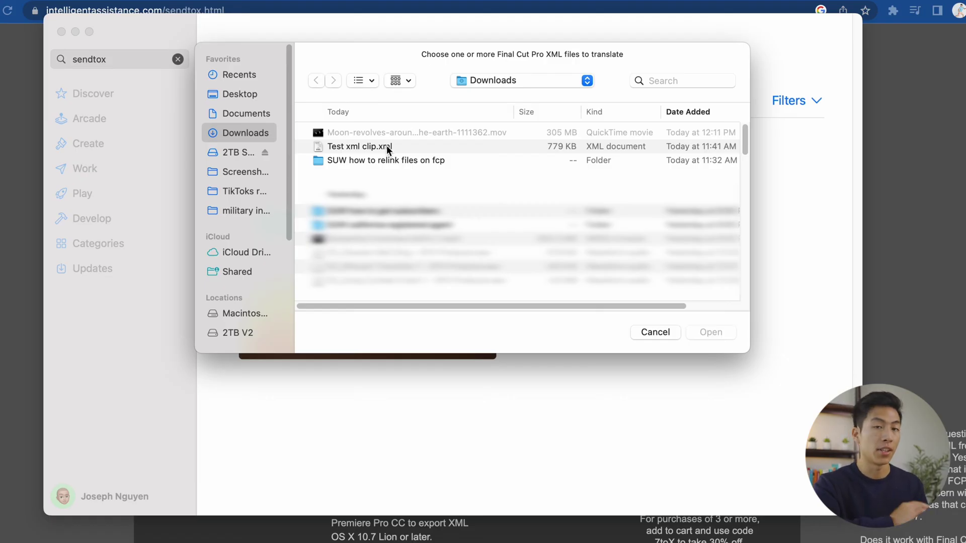
Translate Test xml clip.xml despite missing media and save it as XML in Downloads.
{"action": "double_click", "coordinate": [388, 149]}
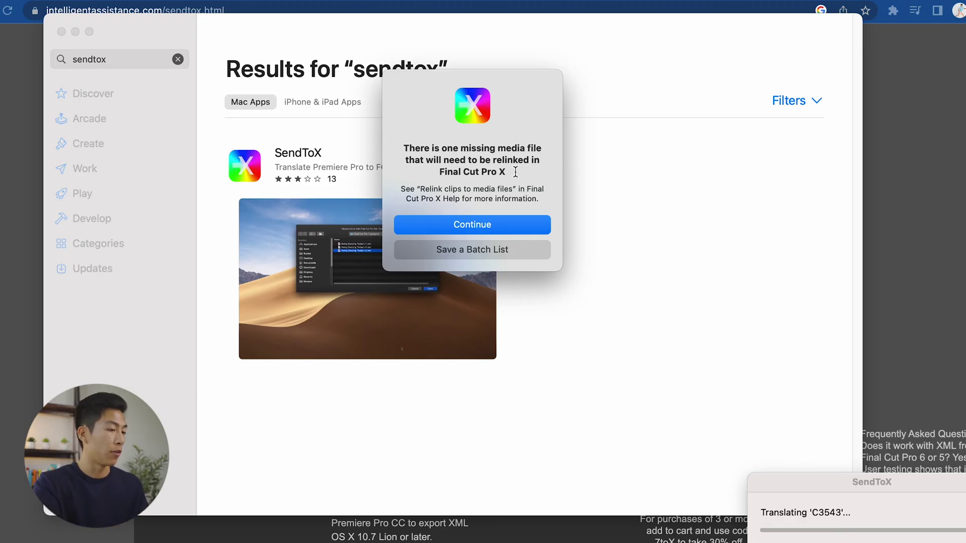
{"action": "left_click", "coordinate": [514, 219]}
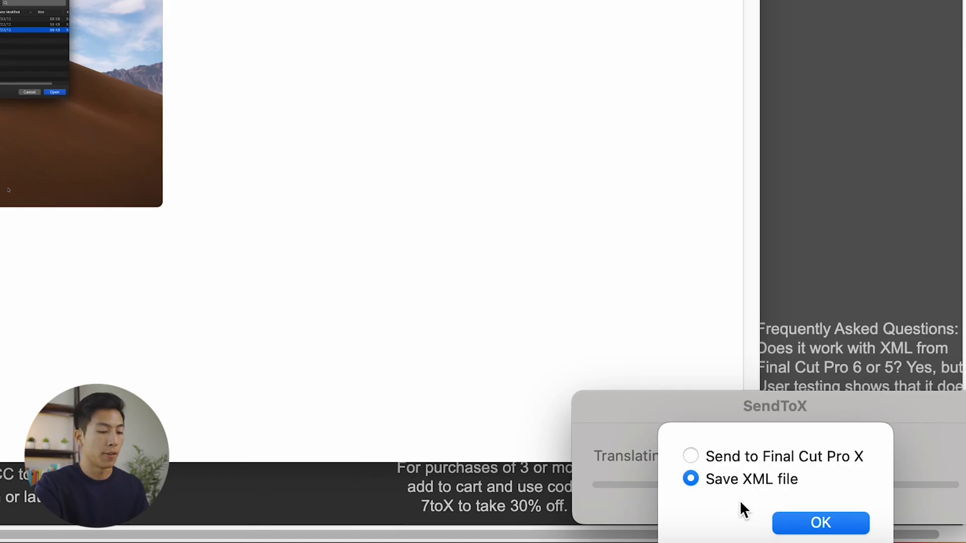
{"action": "left_click", "coordinate": [803, 525]}
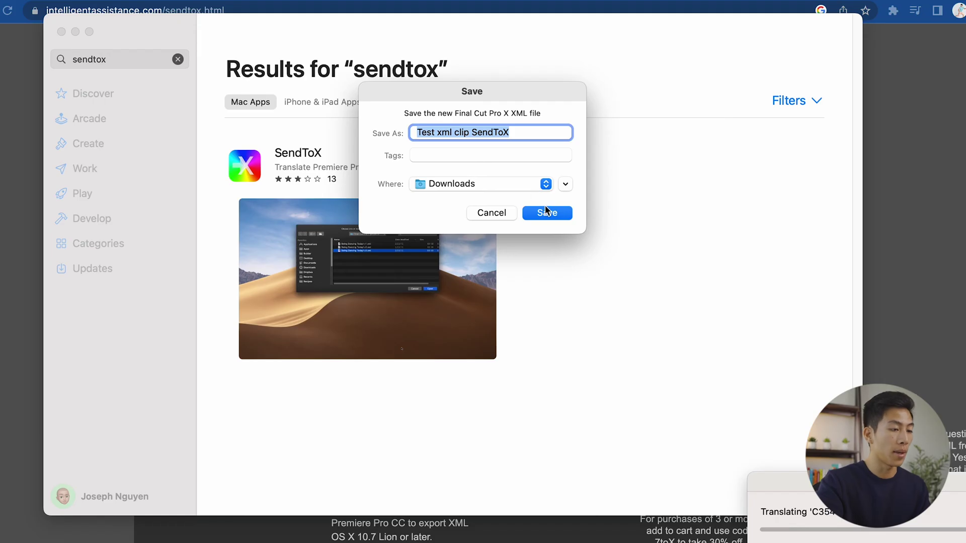
{"action": "left_click", "coordinate": [559, 214]}
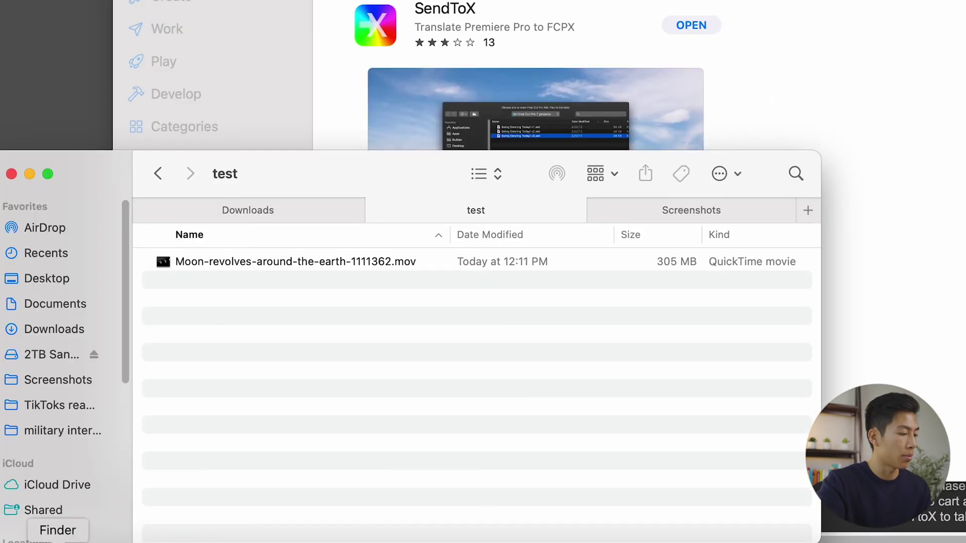
Open Test xml clip SendToX.fcpxml from the Downloads folder in Final Cut Pro.
{"action": "left_click", "coordinate": [295, 210]}
{"action": "left_click", "coordinate": [278, 265]}
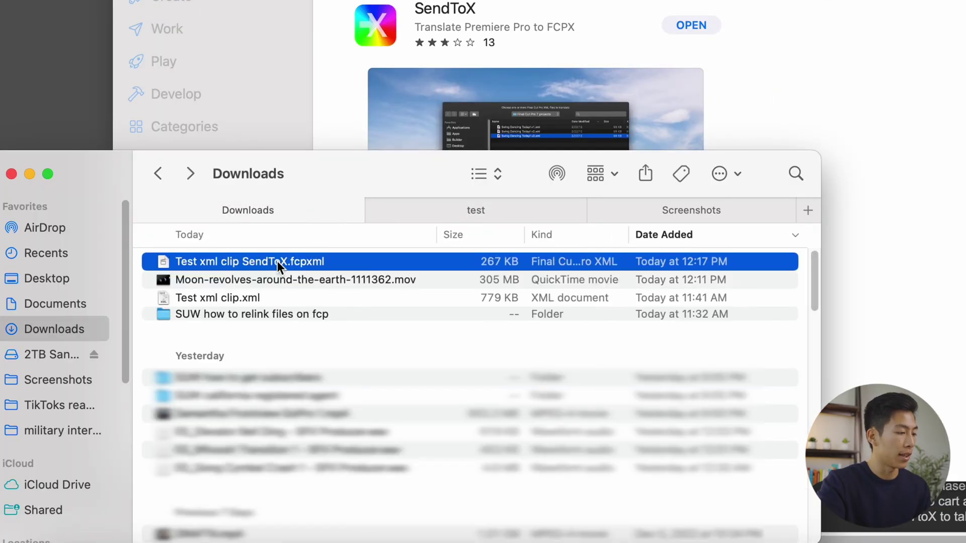
{"action": "double_click", "coordinate": [315, 262]}
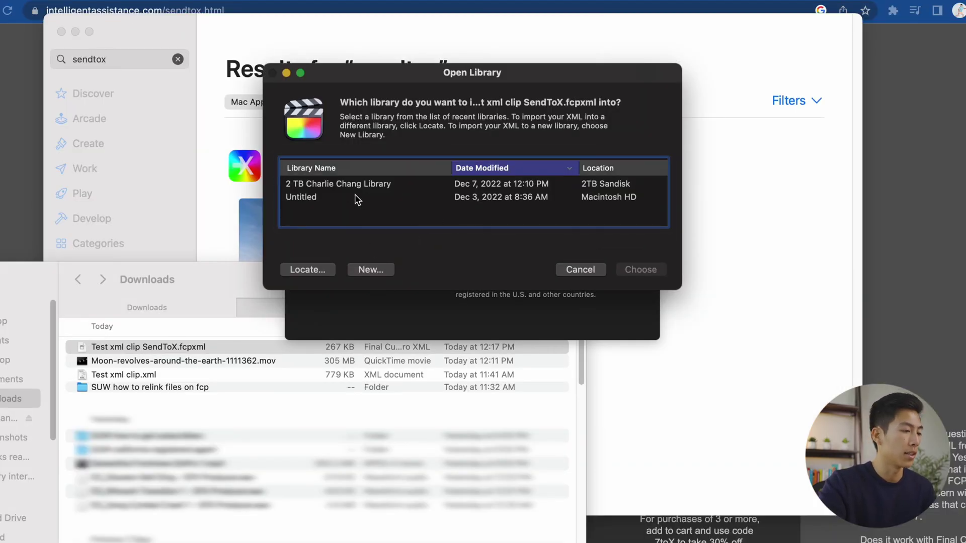
Import into the existing library and open the C3543 project from the Test xml clip event.
{"action": "double_click", "coordinate": [379, 185]}
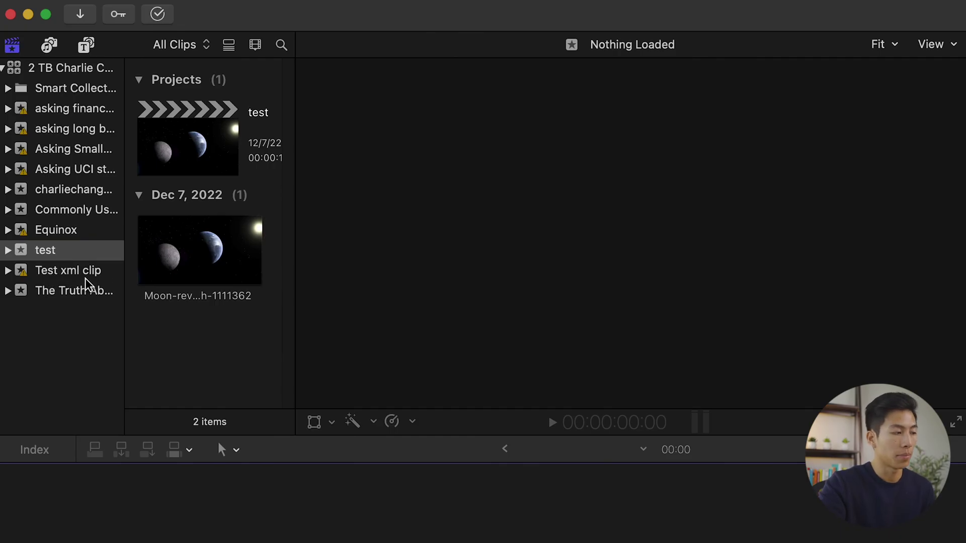
{"action": "left_click", "coordinate": [103, 273]}
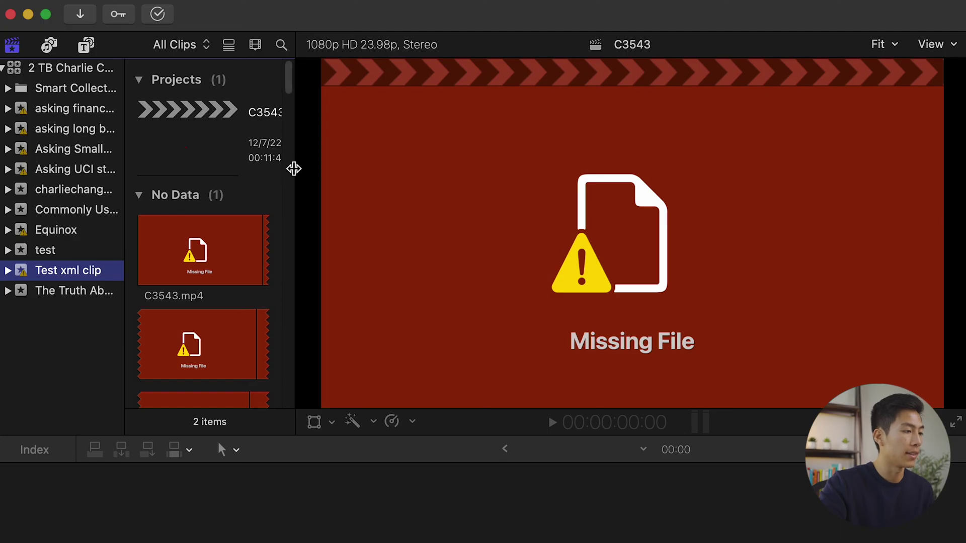
{"action": "left_click_drag", "start_coordinate": [293, 166], "coordinate": [349, 183]}
{"action": "double_click", "coordinate": [194, 150]}
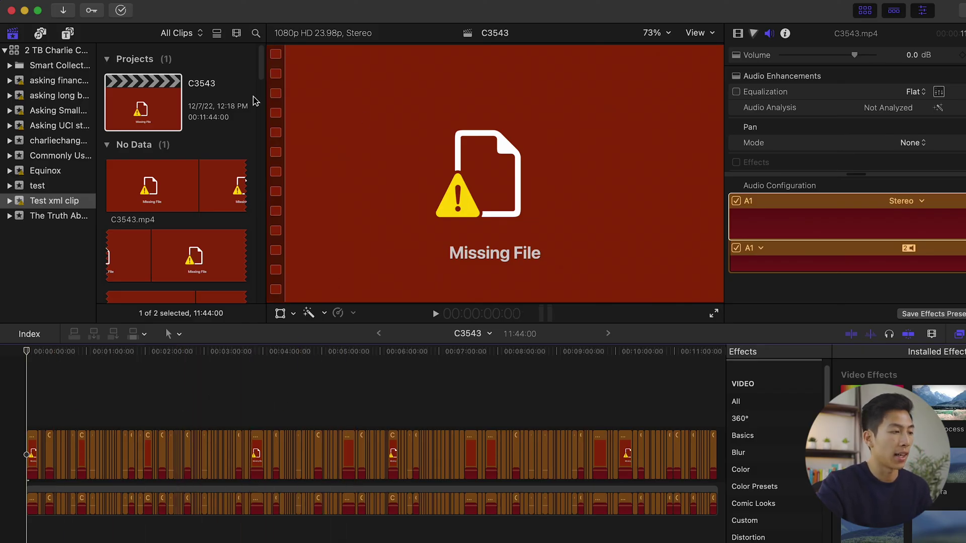
Relink the C3543 project's missing C3543.mp4 clip to its original media file.
{"action": "left_click", "coordinate": [154, 100]}
{"action": "left_click", "coordinate": [109, 0]}
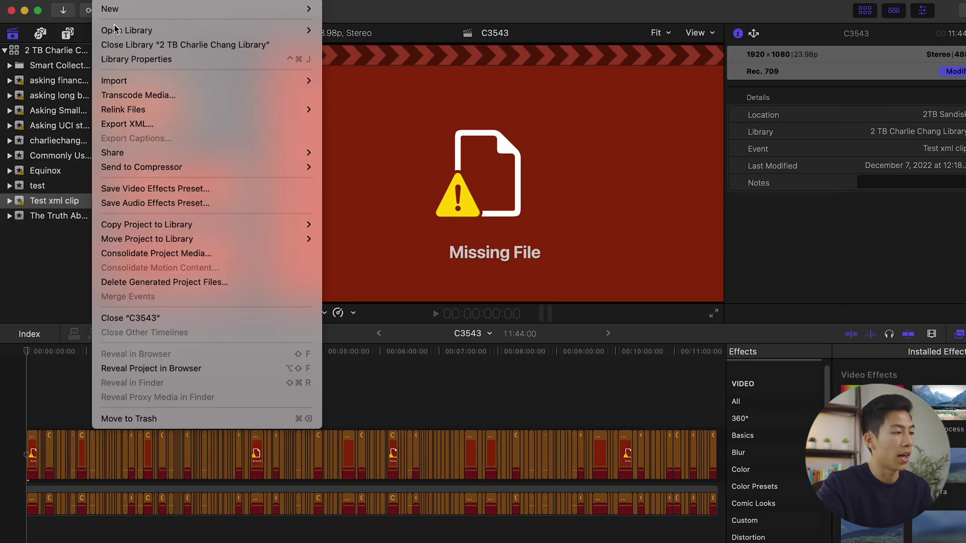
{"action": "mouse_move", "coordinate": [219, 107]}
{"action": "left_click", "coordinate": [330, 105]}
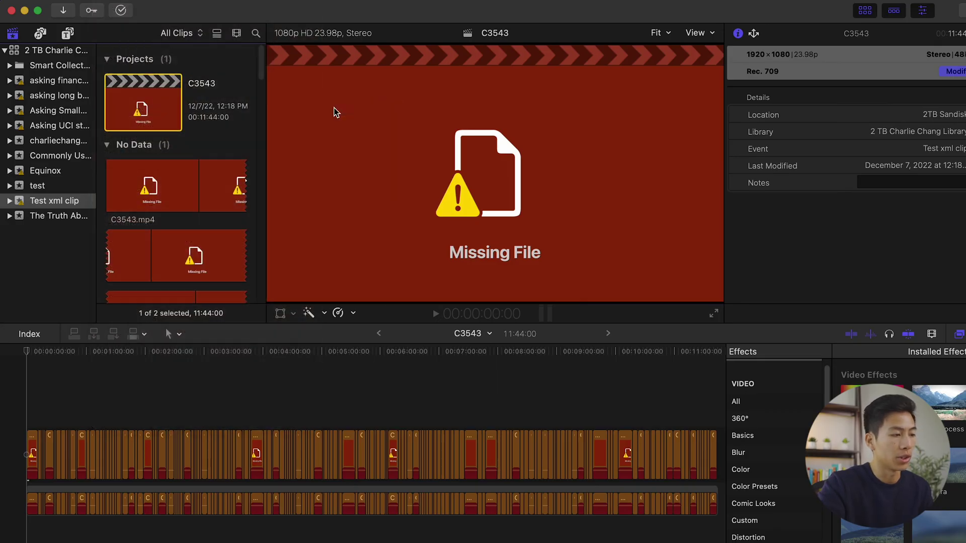
{"action": "left_click", "coordinate": [614, 341]}
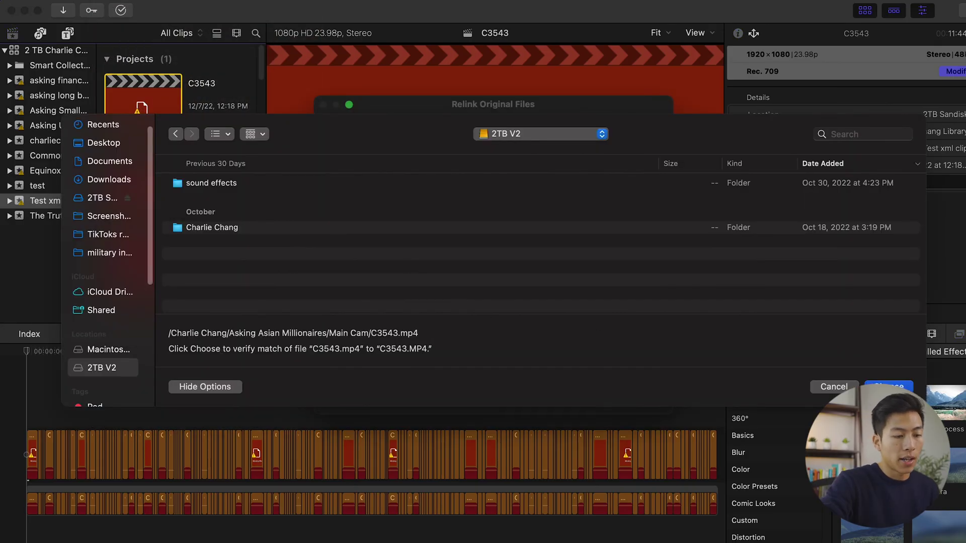
{"action": "left_click", "coordinate": [889, 387]}
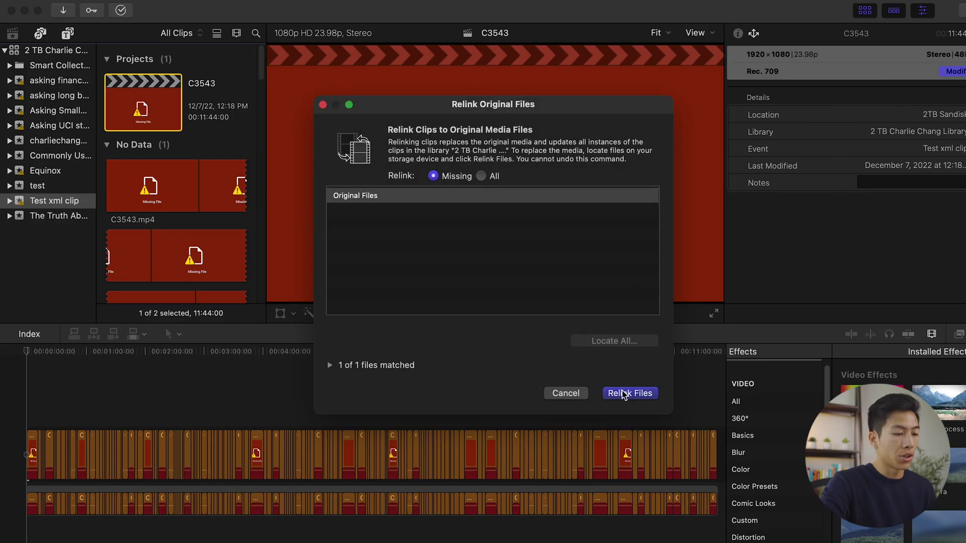
{"action": "left_click", "coordinate": [629, 393]}
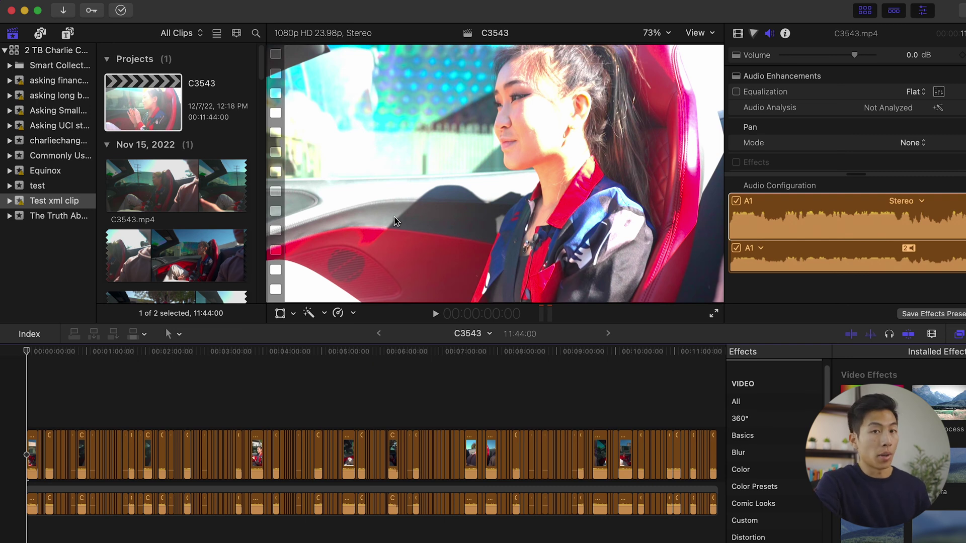
Set the C3543 project's video format to 4K (3840x2160) in its project settings.
{"action": "left_click", "coordinate": [158, 115]}
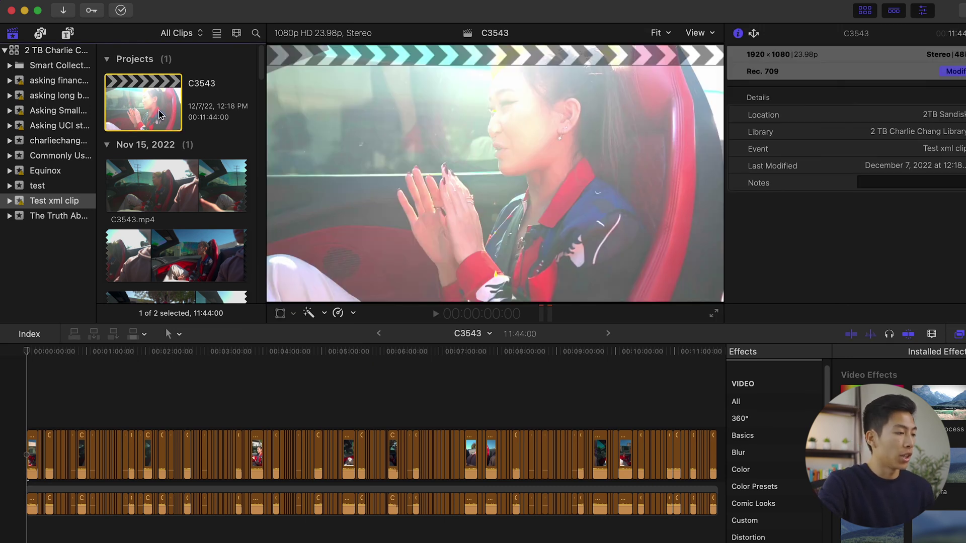
{"action": "left_click", "coordinate": [949, 71]}
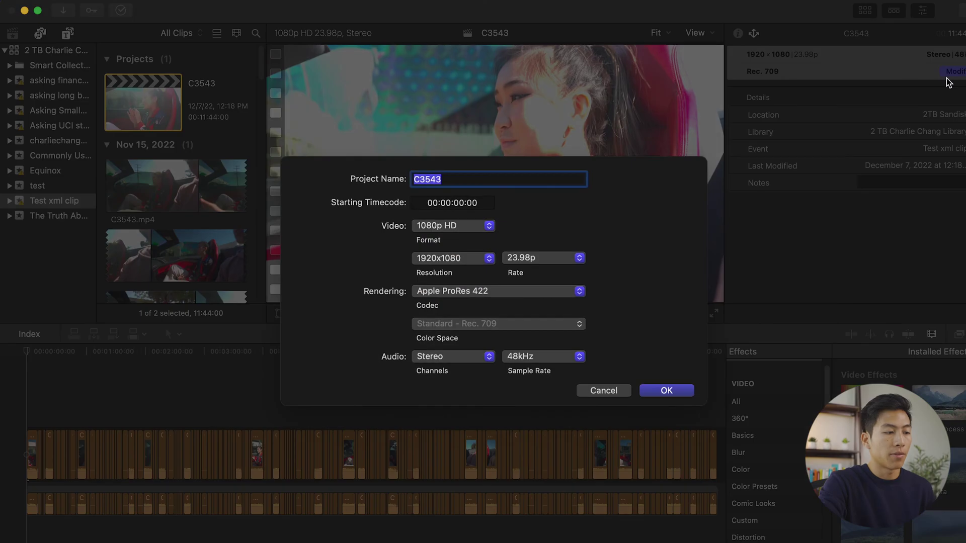
{"action": "left_click", "coordinate": [489, 225]}
{"action": "left_click", "coordinate": [458, 279]}
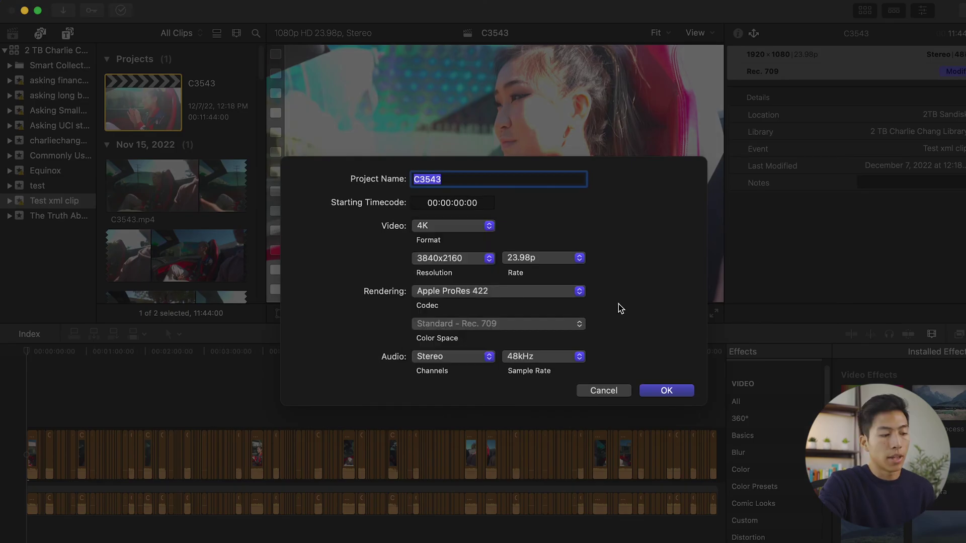
{"action": "left_click", "coordinate": [666, 391]}
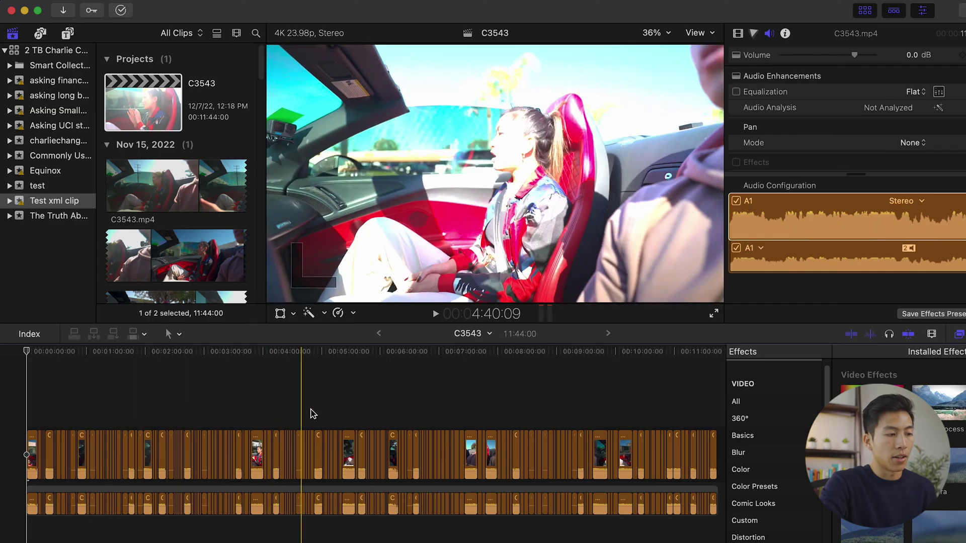
{"action": "key", "text": "super+equal"}
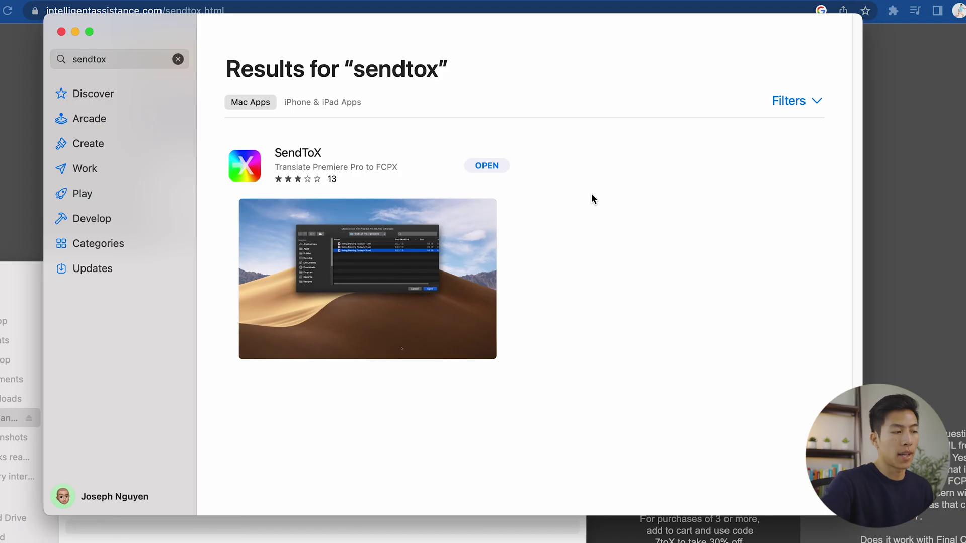
Clear the sendtox search and search the App Store for 'xtocc'.
{"action": "left_click", "coordinate": [178, 59]}
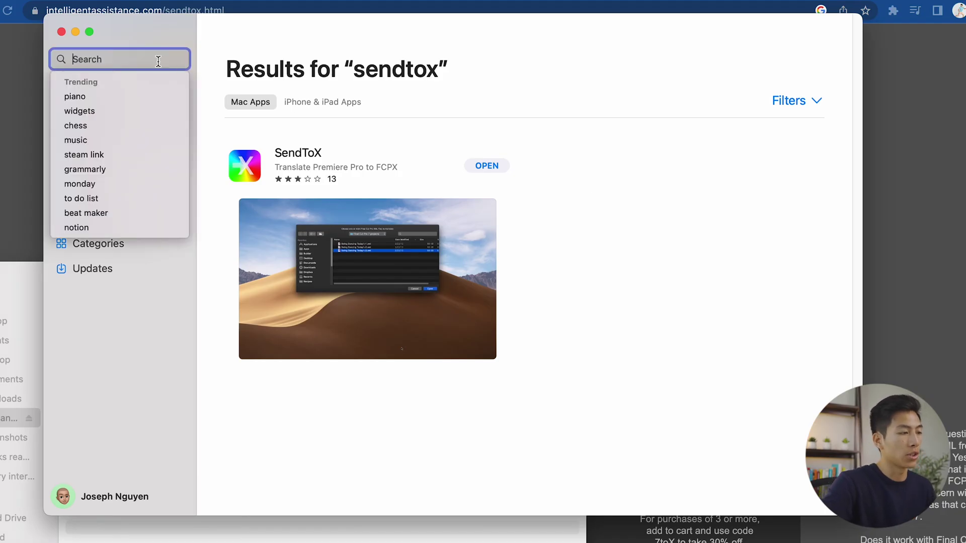
{"action": "type", "text": "xtocc"}
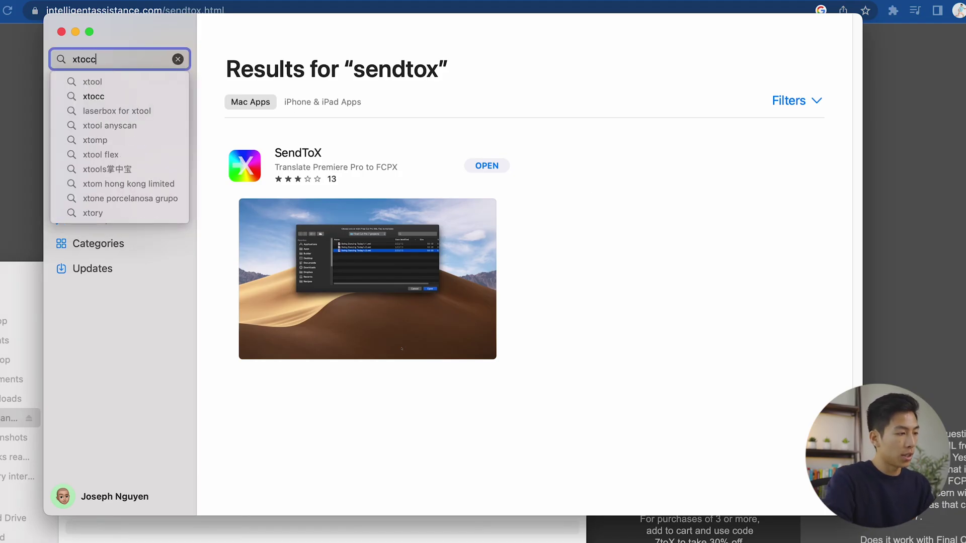
{"action": "key", "text": "Return"}
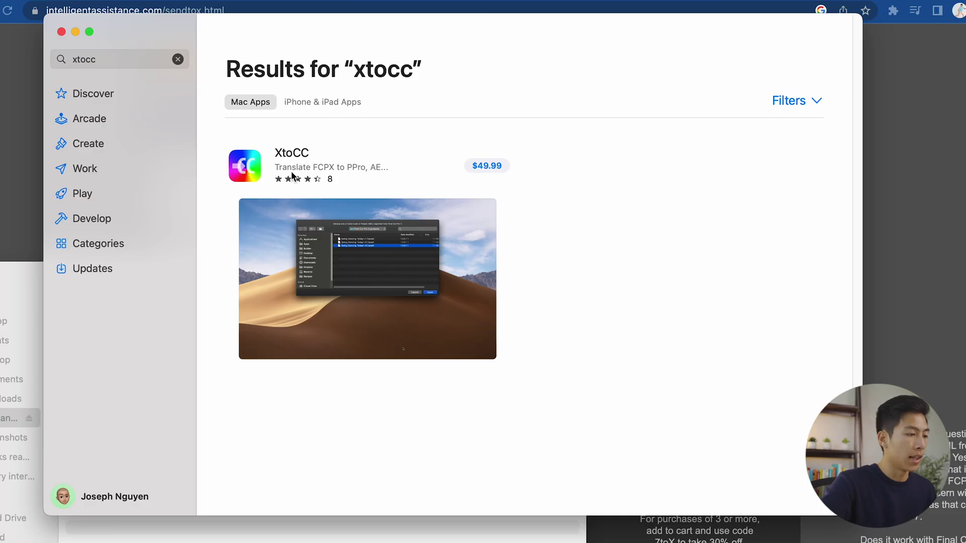